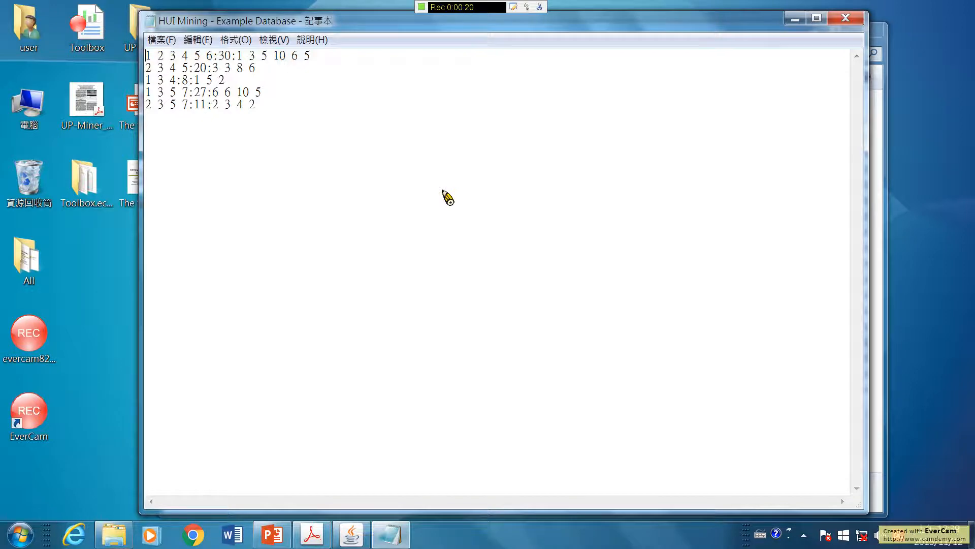
# Close the HUI Mining example database file and launch Utoolbox from the UP-Miner folder
pyautogui.click(846, 18)
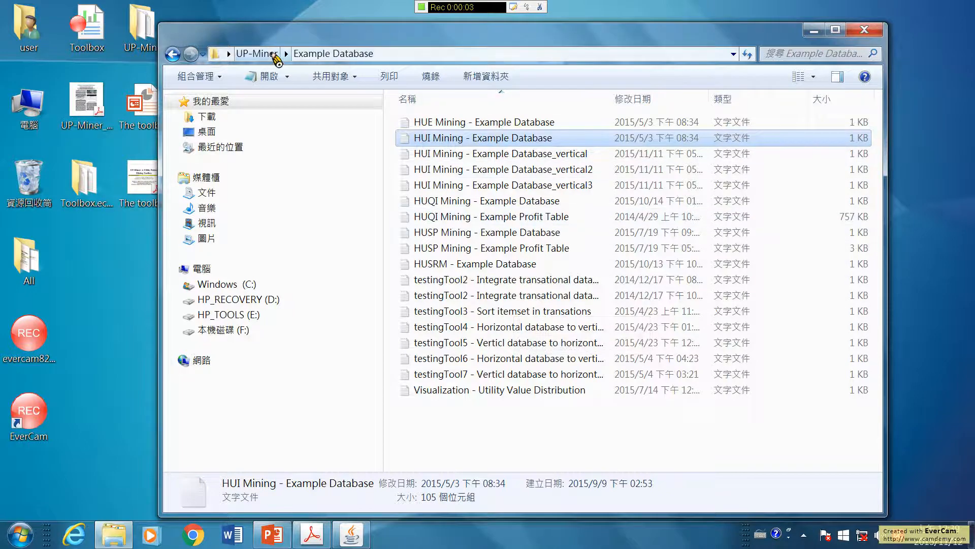
pyautogui.click(274, 54)
pyautogui.click(434, 233)
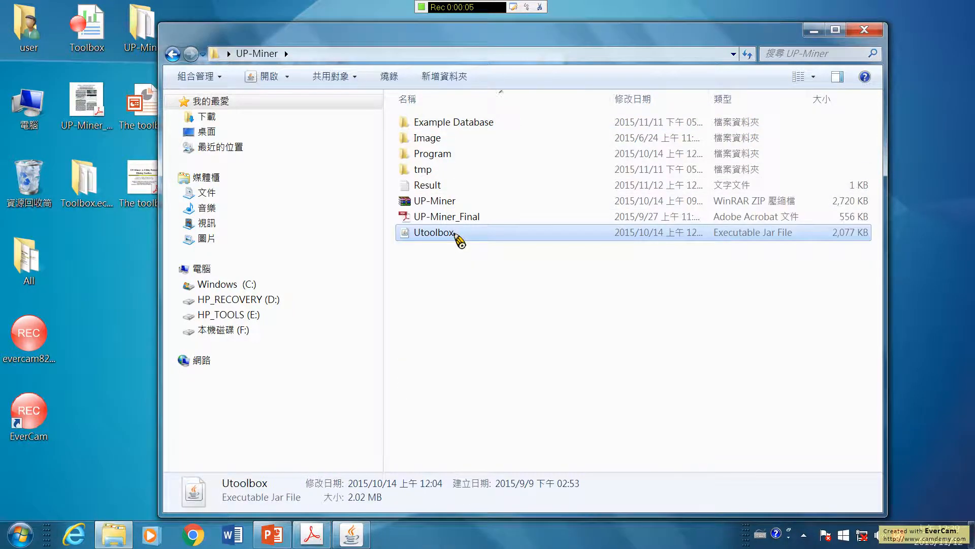
pyautogui.doubleClick(456, 235)
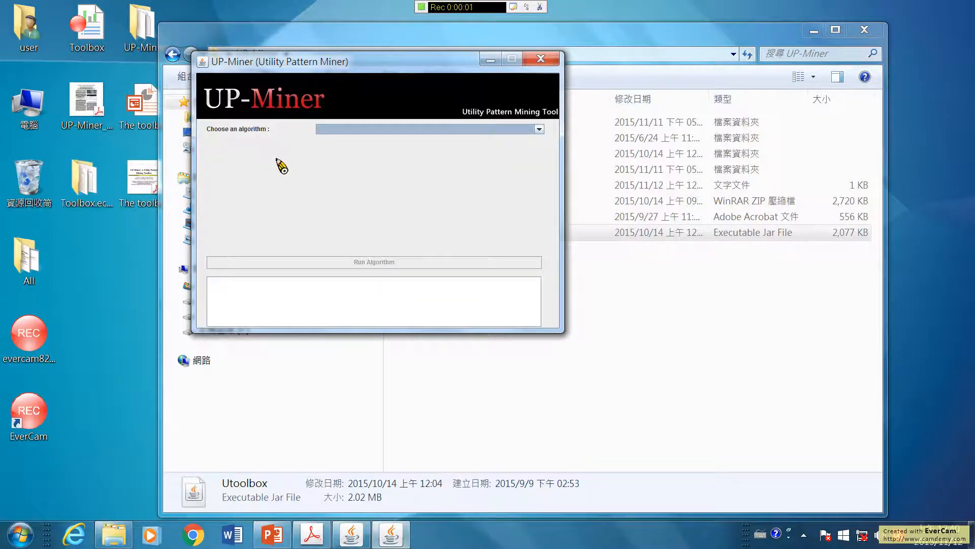
# Choose the UP-Growth algorithm and load HUI Mining - Example Database.txt from the Example Database folder as the input database
pyautogui.click(540, 130)
pyautogui.click(458, 180)
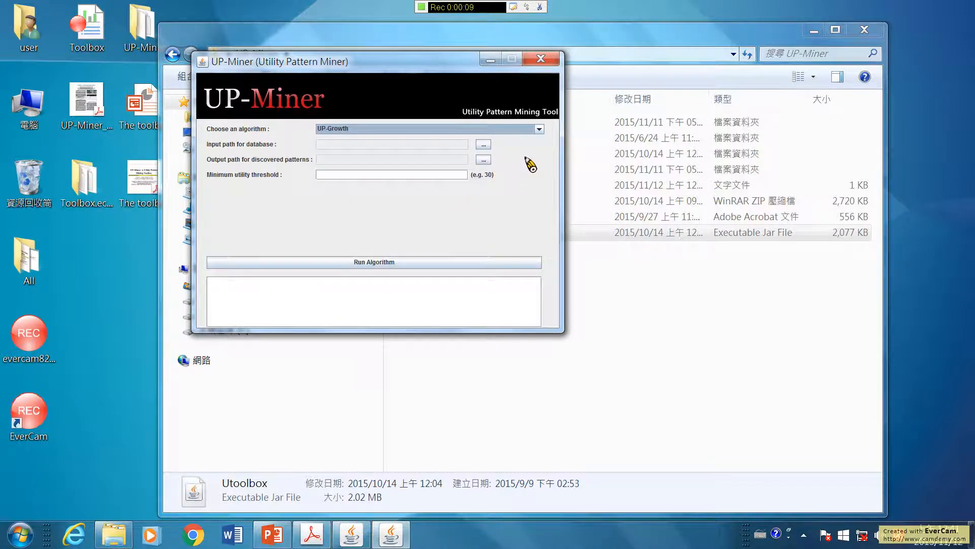
pyautogui.click(483, 145)
pyautogui.doubleClick(419, 218)
pyautogui.click(430, 229)
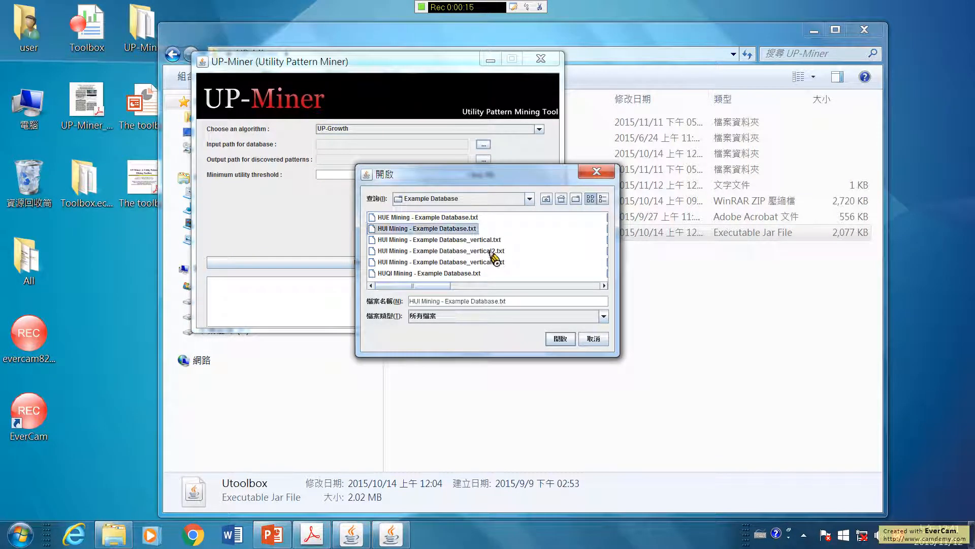
pyautogui.click(567, 339)
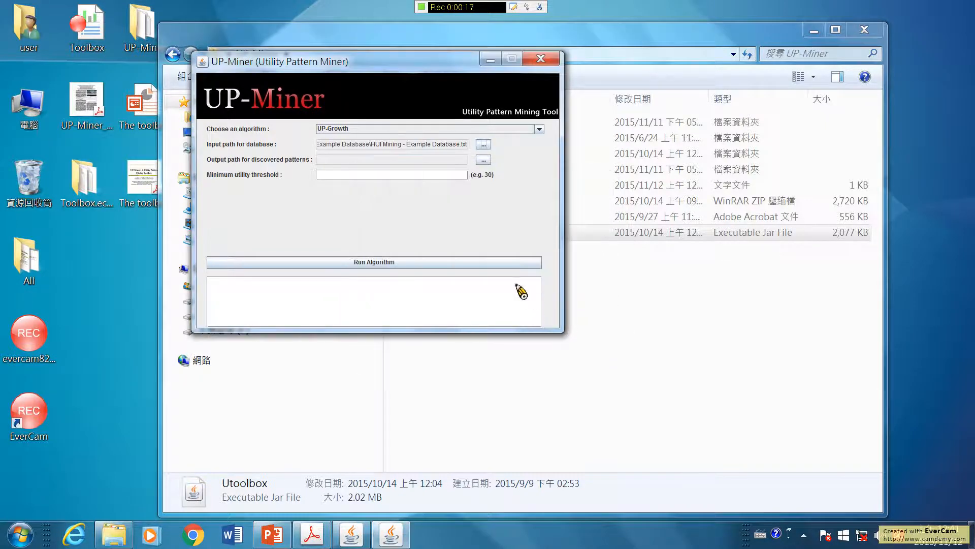
# Set Result.txt in the UP-Miner folder as the output file and run UP-Growth with a minimum utility threshold of 30
pyautogui.click(484, 160)
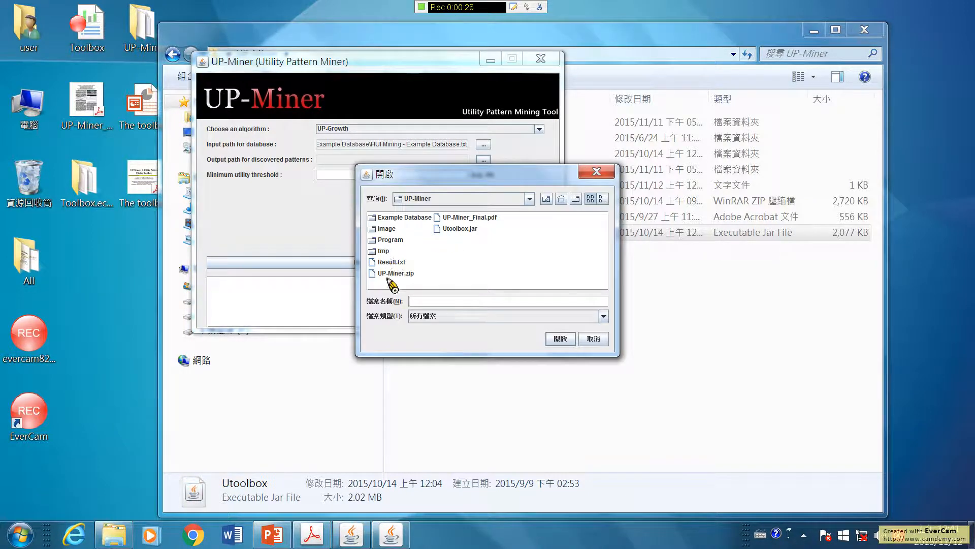
pyautogui.click(401, 262)
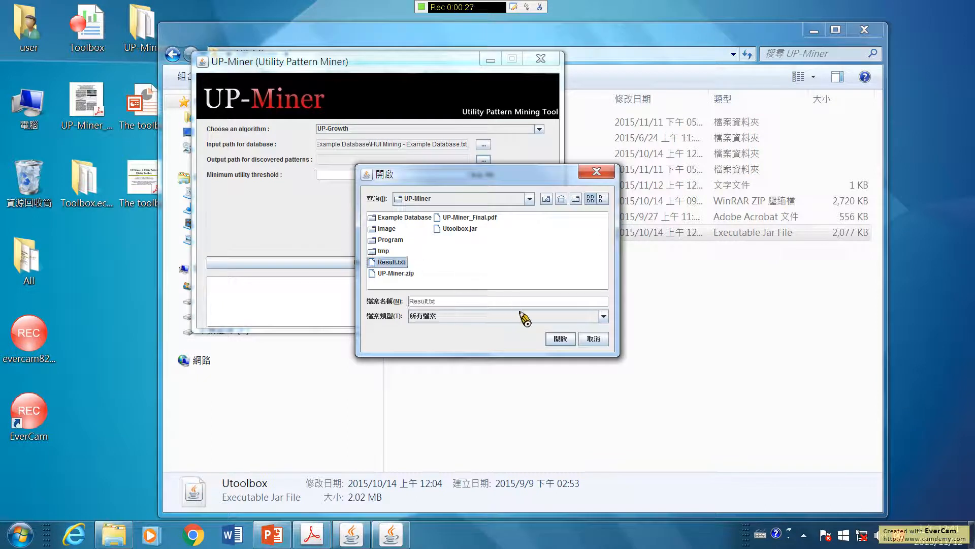
pyautogui.click(562, 339)
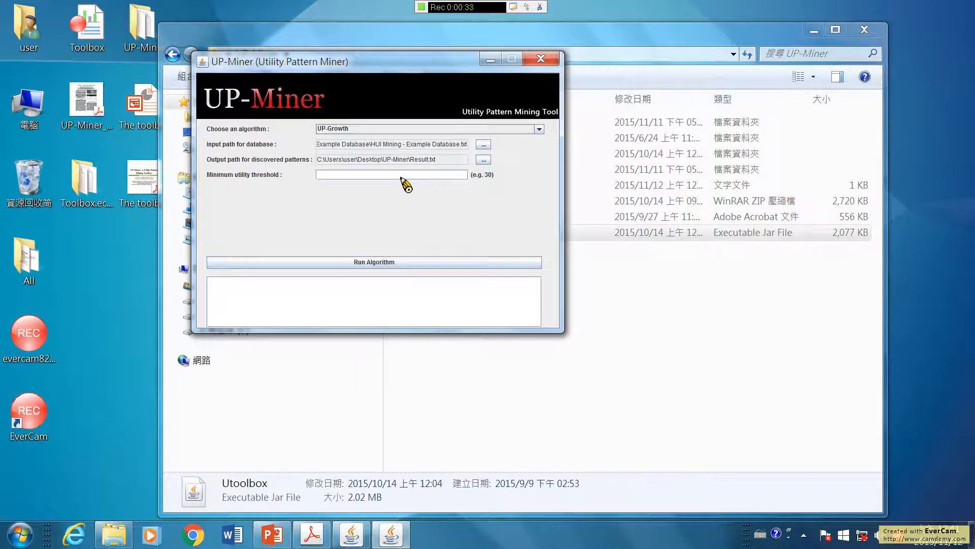
pyautogui.write('30')
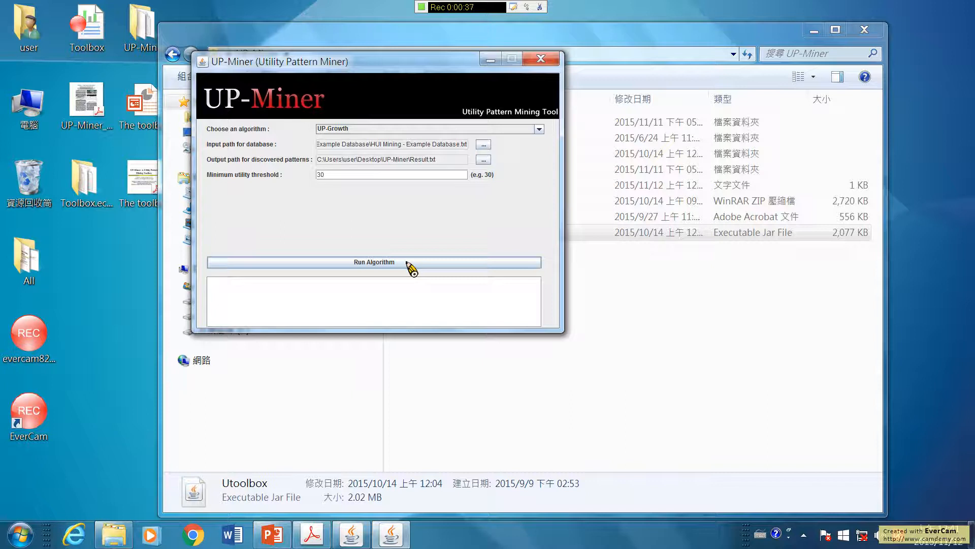
pyautogui.click(410, 269)
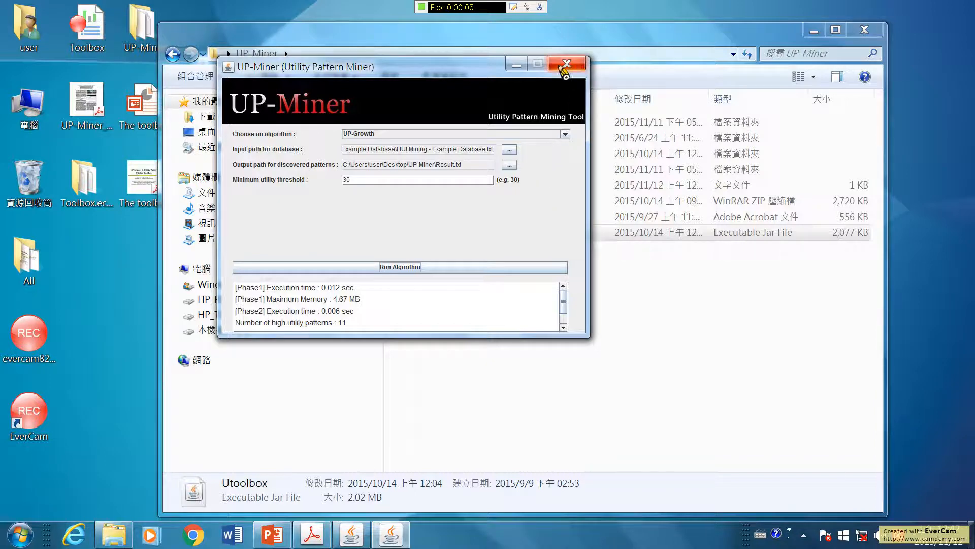
# Open the Result file from the UP-Miner folder and highlight its first line, that line's itemset and its utility value
pyautogui.click(517, 65)
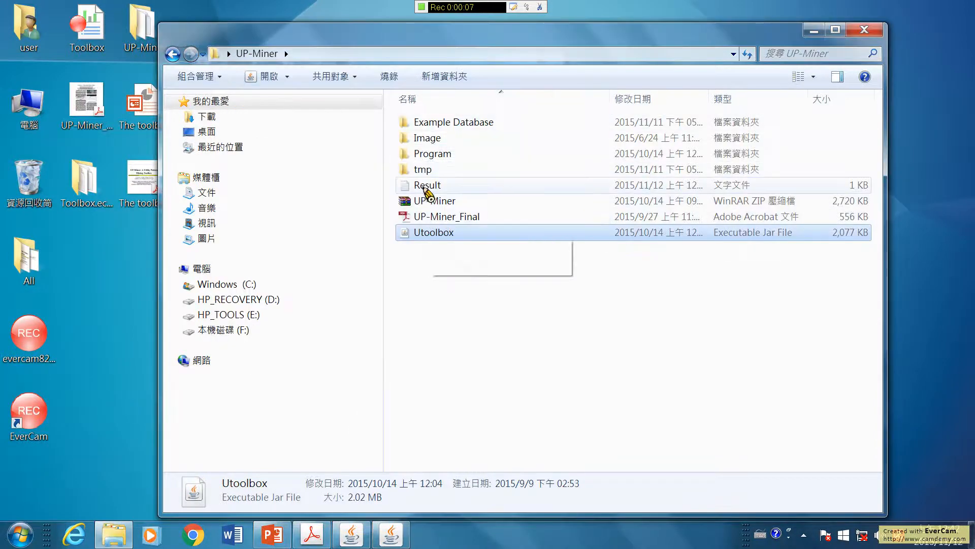
pyautogui.click(440, 191)
pyautogui.doubleClick(441, 191)
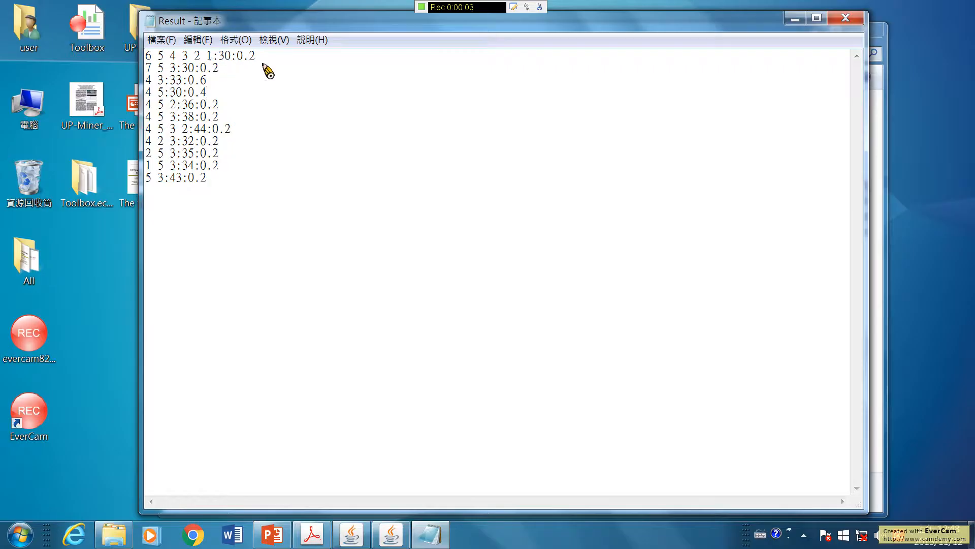
pyautogui.moveTo(266, 57); pyautogui.dragTo(145, 52)
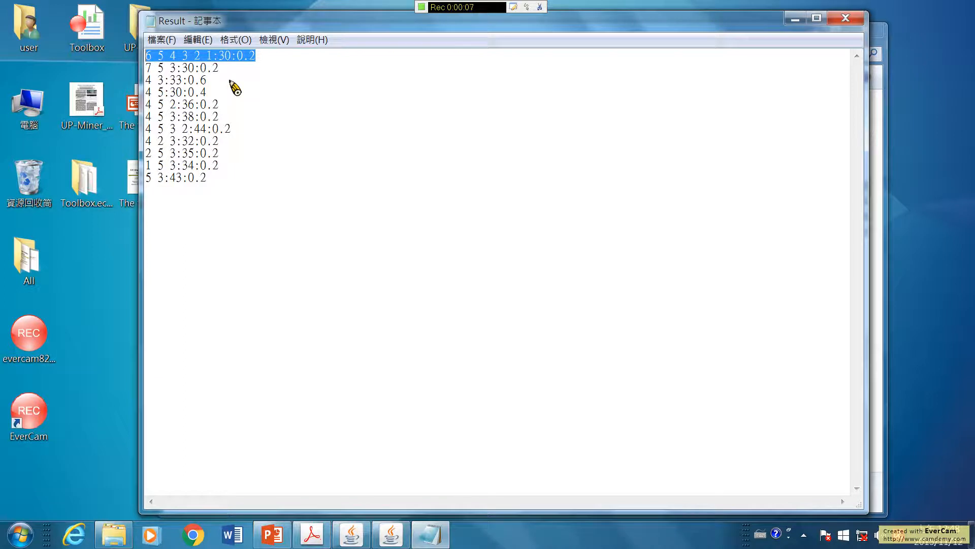
pyautogui.moveTo(213, 60); pyautogui.dragTo(145, 51)
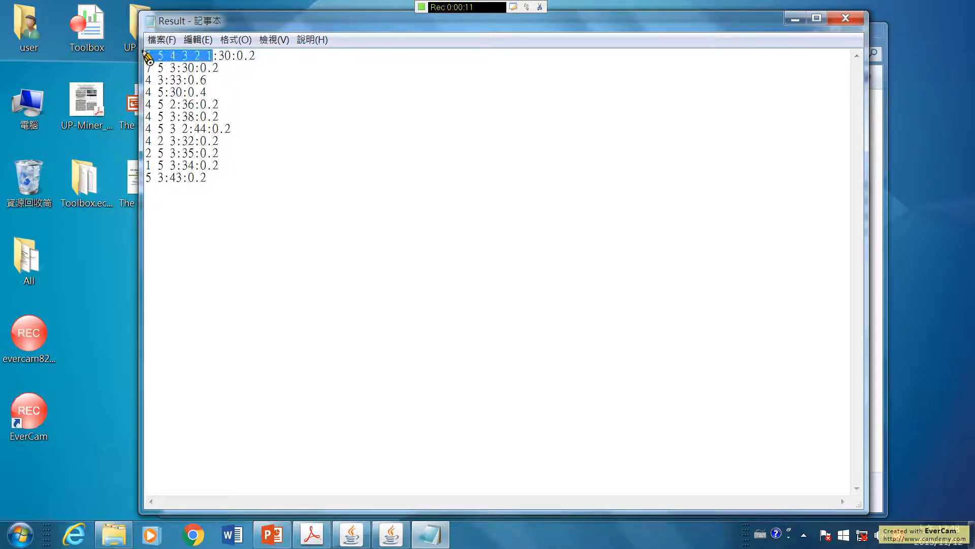
pyautogui.doubleClick(225, 56)
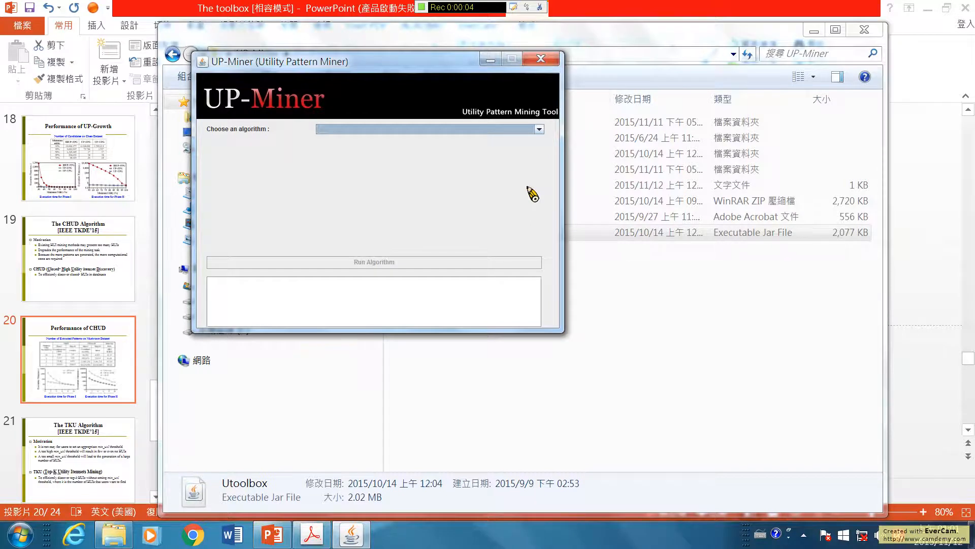
# Choose the CHUD algorithm and load HUI Mining - Example Database.txt from the Example Database folder as the input database
pyautogui.click(540, 130)
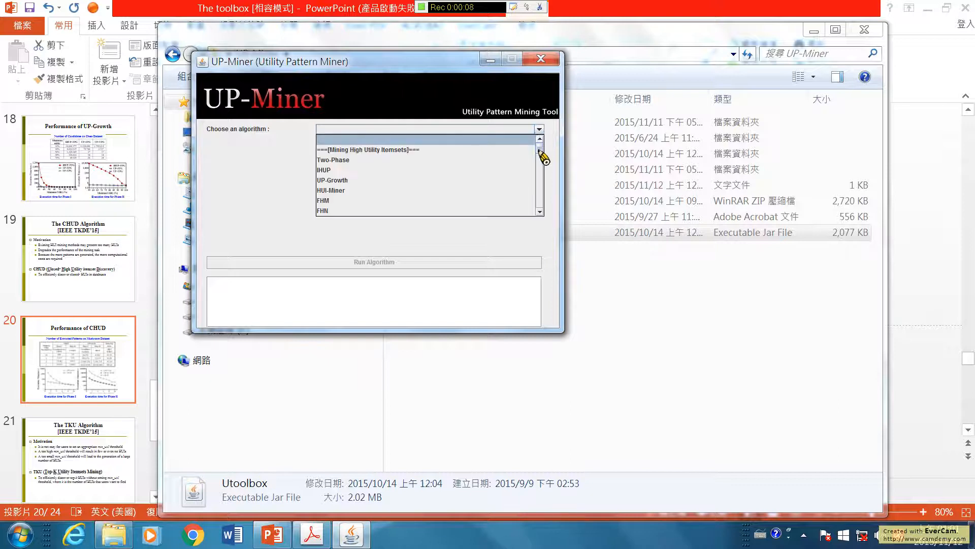
pyautogui.moveTo(540, 151); pyautogui.dragTo(542, 163)
pyautogui.scroll(-3, 497, 189)
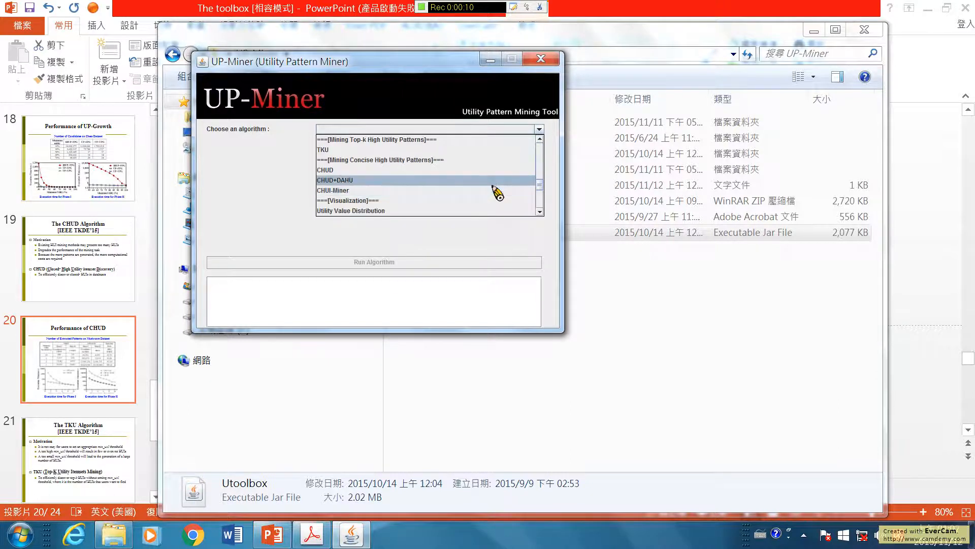
pyautogui.click(495, 171)
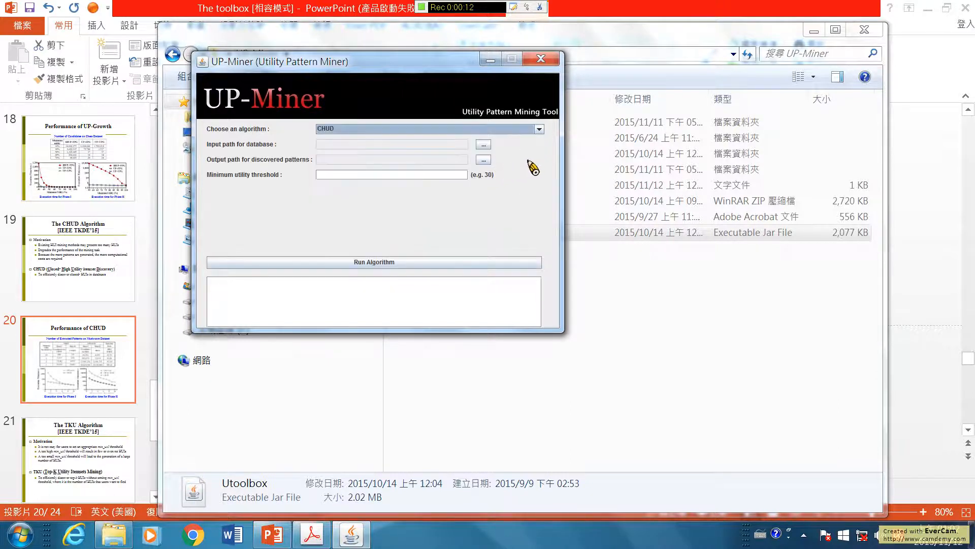
pyautogui.click(484, 145)
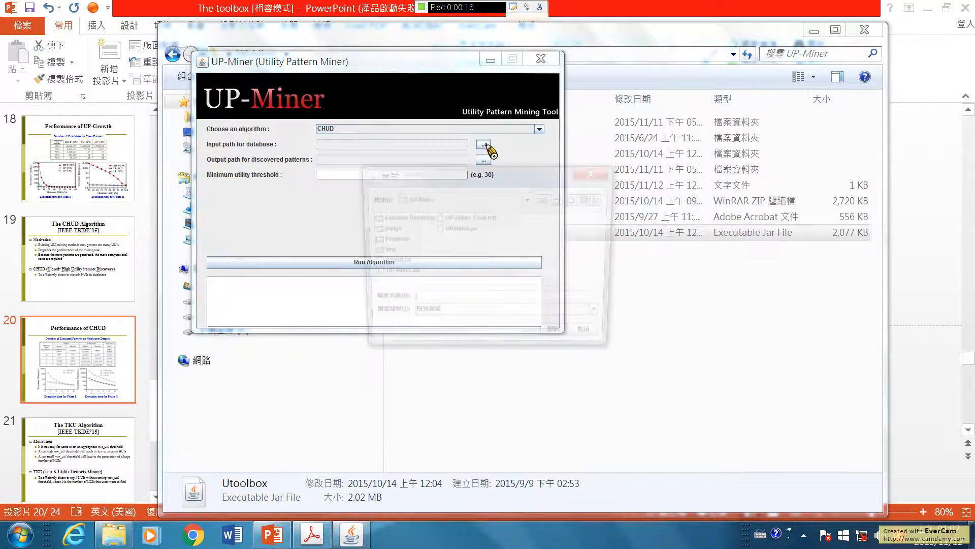
pyautogui.doubleClick(426, 218)
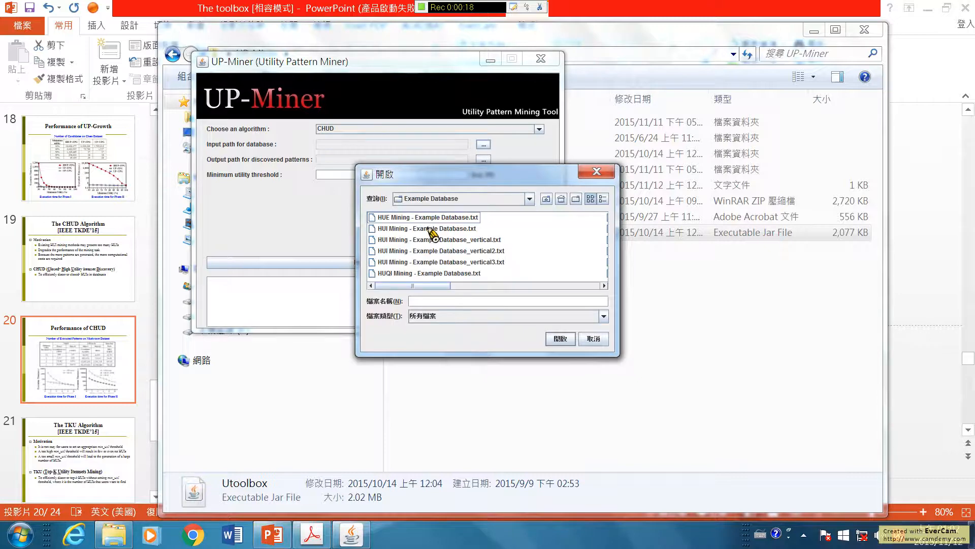
pyautogui.click(453, 228)
pyautogui.click(561, 338)
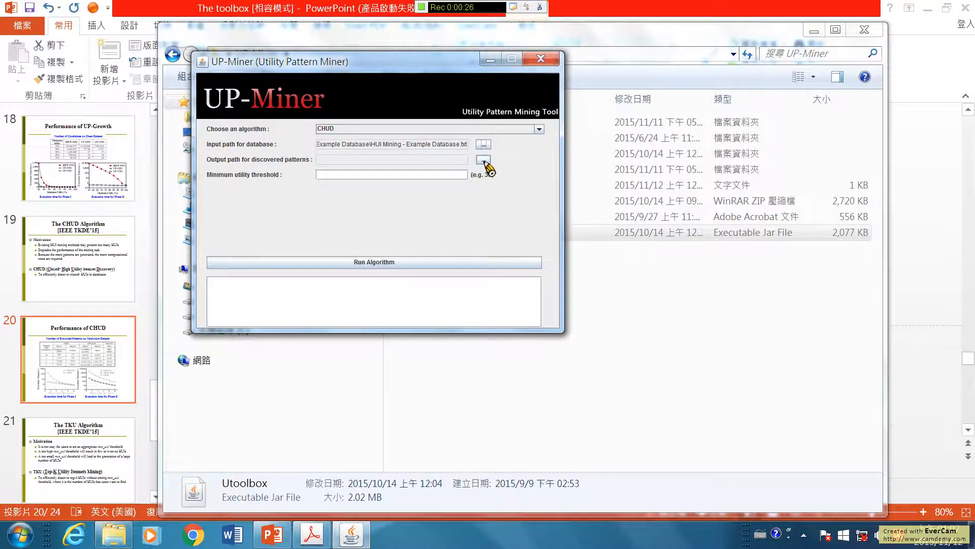
# Set Result.txt as the output file for discovered patterns and run CHUD with a minimum utility threshold of 30
pyautogui.click(483, 160)
pyautogui.click(399, 263)
pyautogui.click(561, 340)
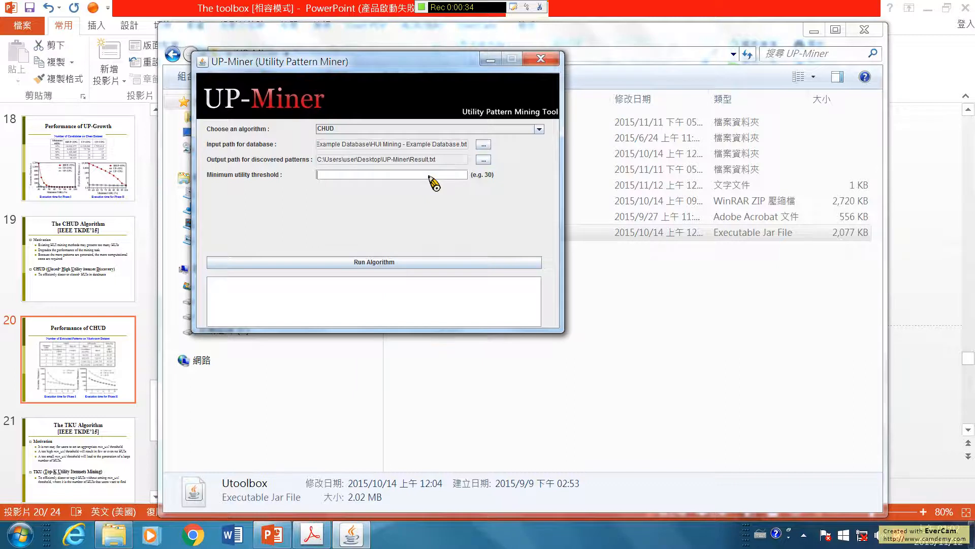
pyautogui.write('30')
pyautogui.click(449, 264)
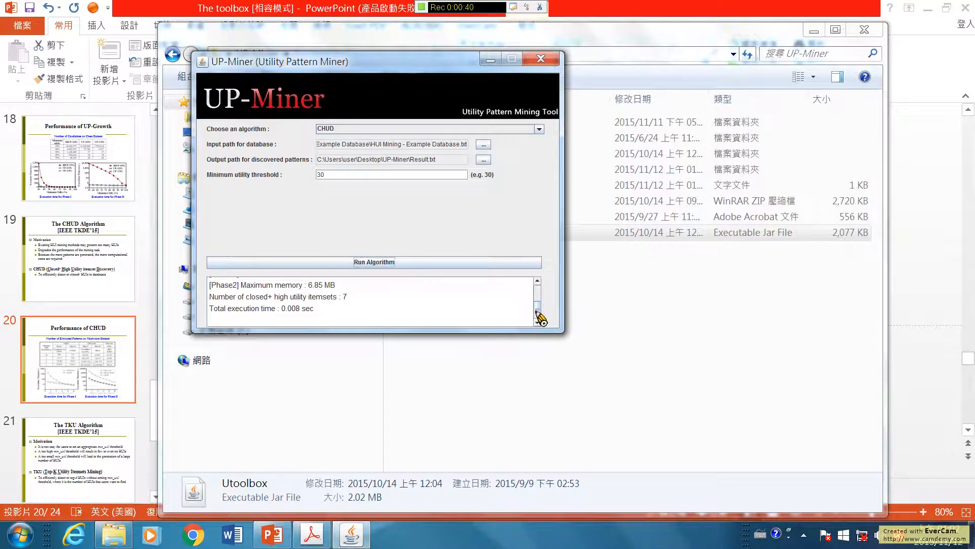
# Review the CHUD run statistics and open the Result file from the UP-Miner folder
pyautogui.moveTo(540, 317); pyautogui.dragTo(542, 292)
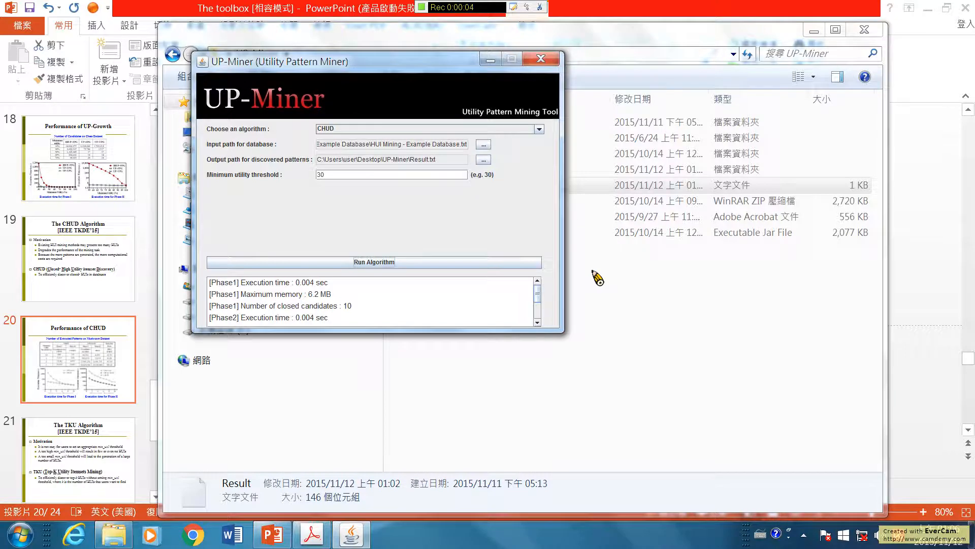
pyautogui.click(644, 297)
pyautogui.doubleClick(473, 187)
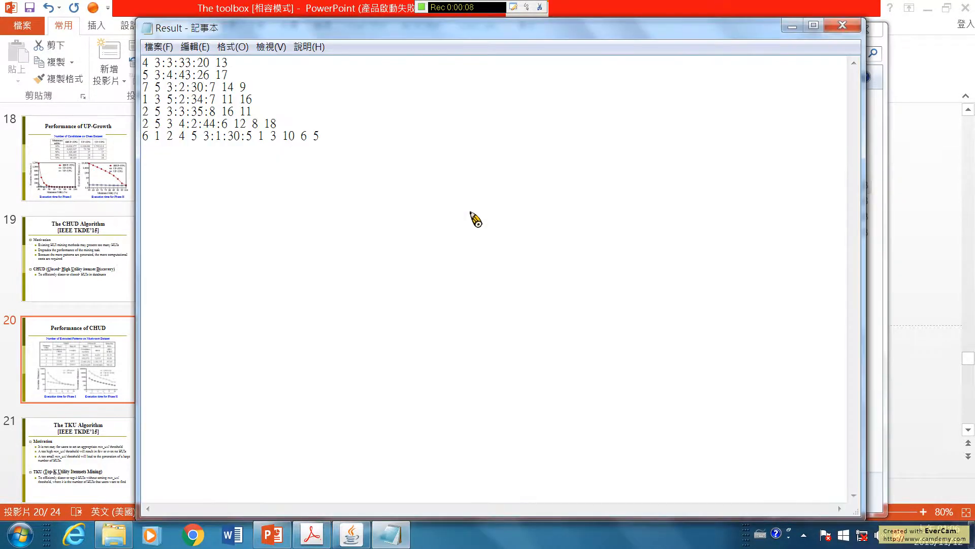